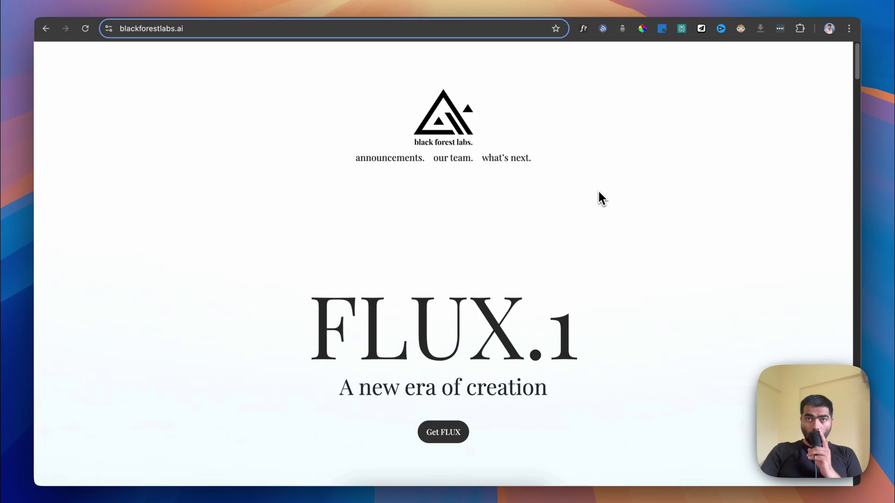
# Step: Scroll down to the Get Creative gallery and preview the chalkboard sample image full size
pyautogui.scroll(-15, 598, 191)
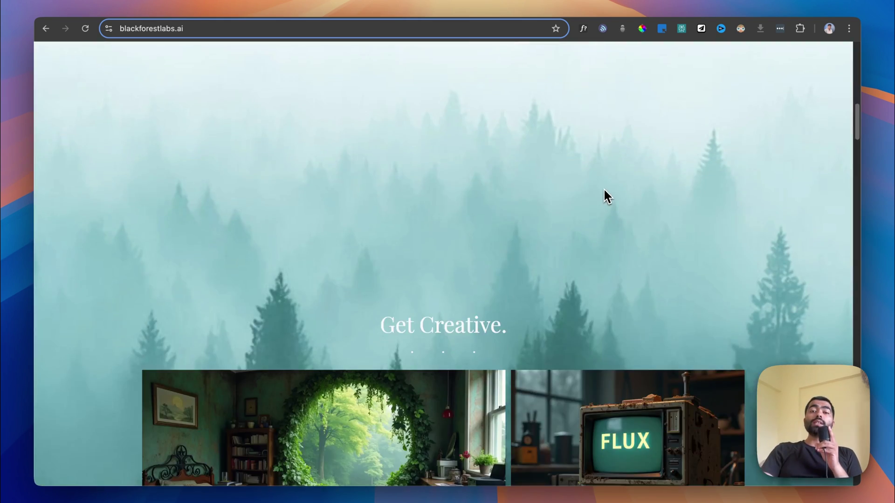
pyautogui.scroll(-5, 603, 188)
pyautogui.click(615, 204)
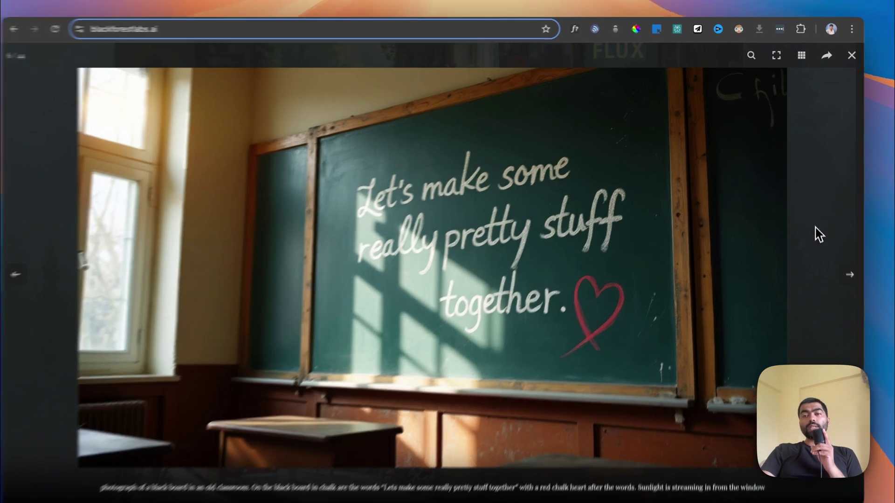
pyautogui.click(820, 231)
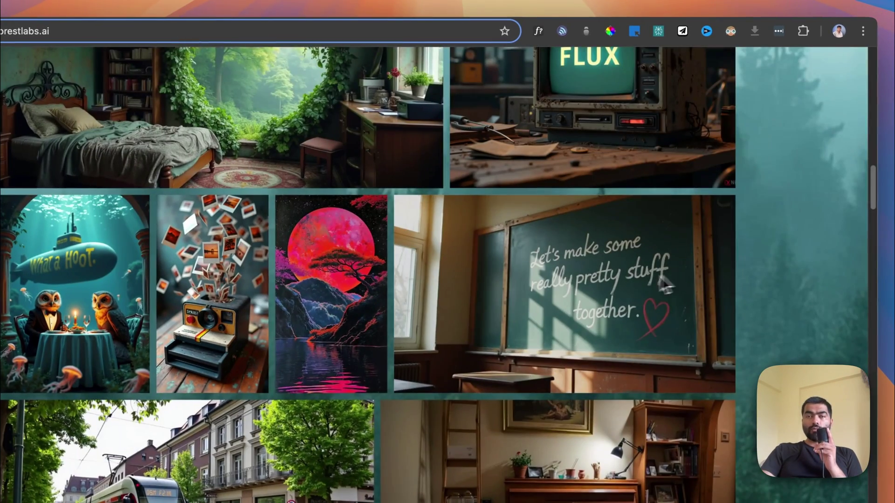
pyautogui.scroll(-2, 629, 280)
pyautogui.scroll(-3, 629, 279)
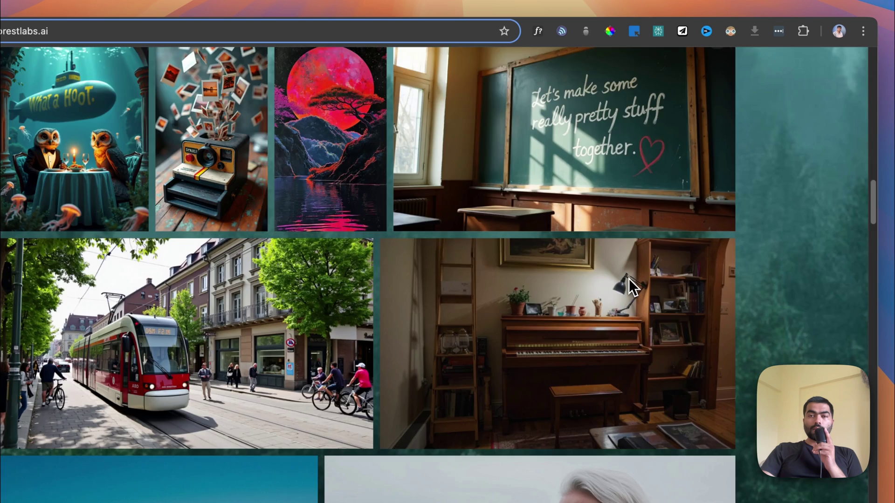
pyautogui.scroll(-10, 628, 280)
# Step: Open the grey-haired man portrait, then browse thumbnails to the spider tea-party and eye close-up images
pyautogui.click(571, 224)
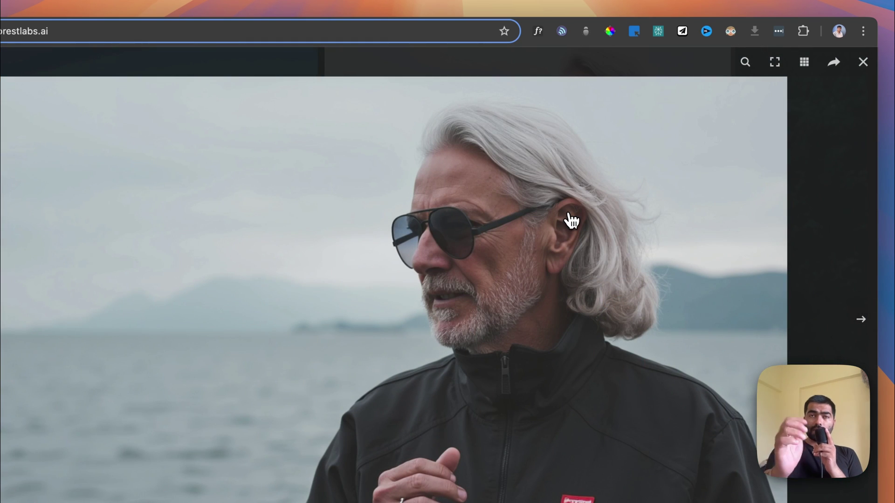
pyautogui.click(805, 63)
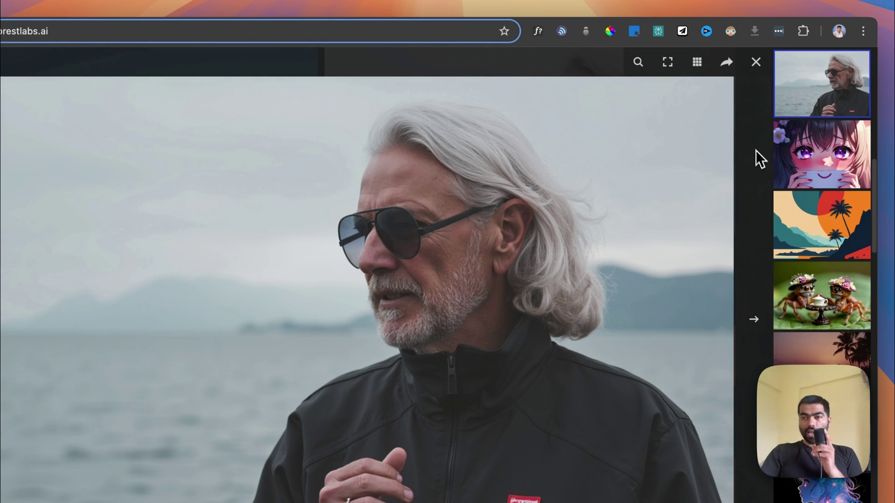
pyautogui.click(818, 279)
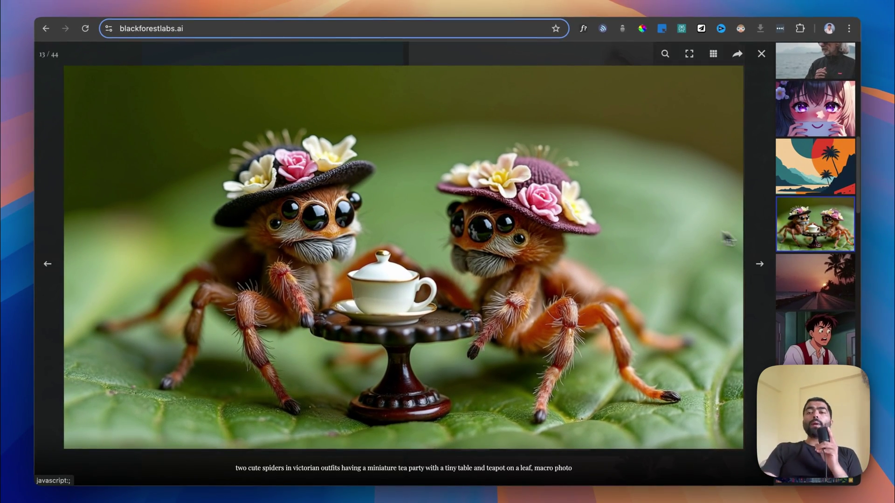
pyautogui.scroll(-8, 813, 266)
pyautogui.scroll(-8, 823, 290)
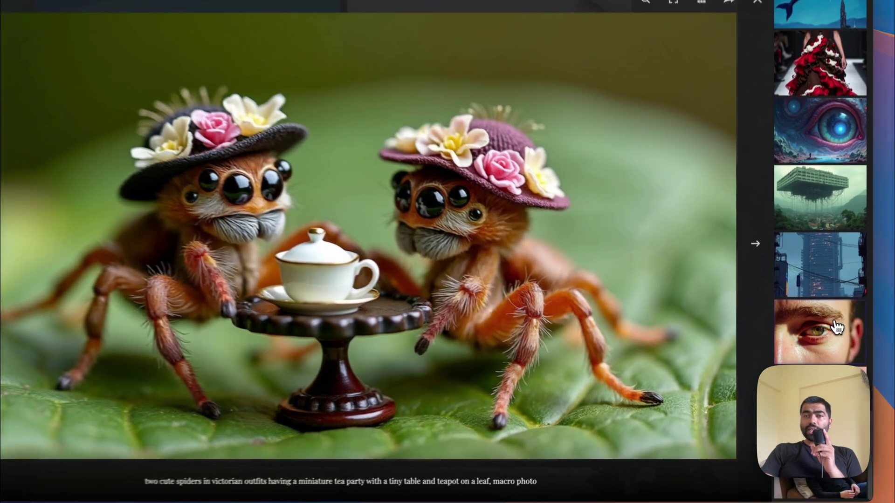
pyautogui.click(820, 333)
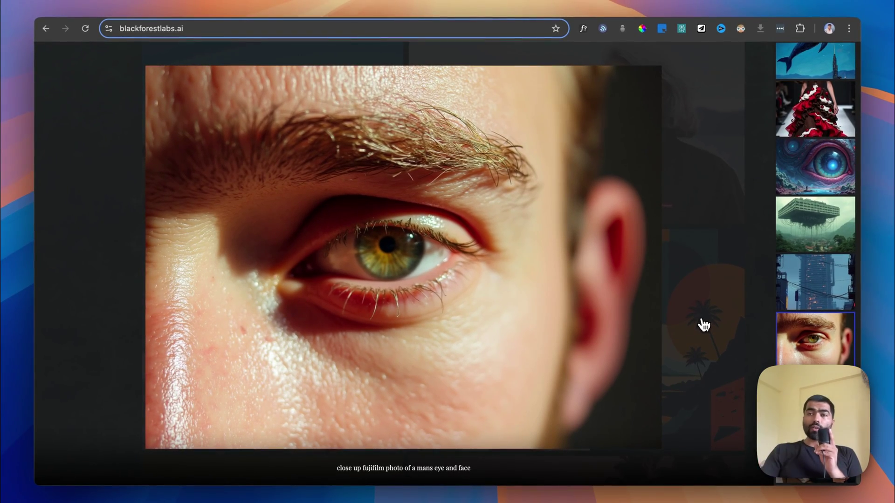
# Step: Close the full-size image view and scroll to the Get FLUX.1 section
pyautogui.moveTo(727, 290)
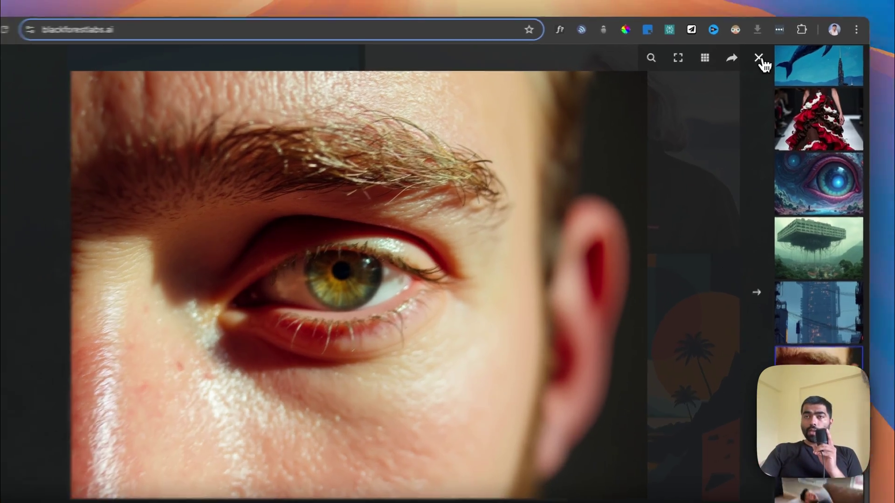
pyautogui.click(761, 53)
pyautogui.scroll(10, 587, 226)
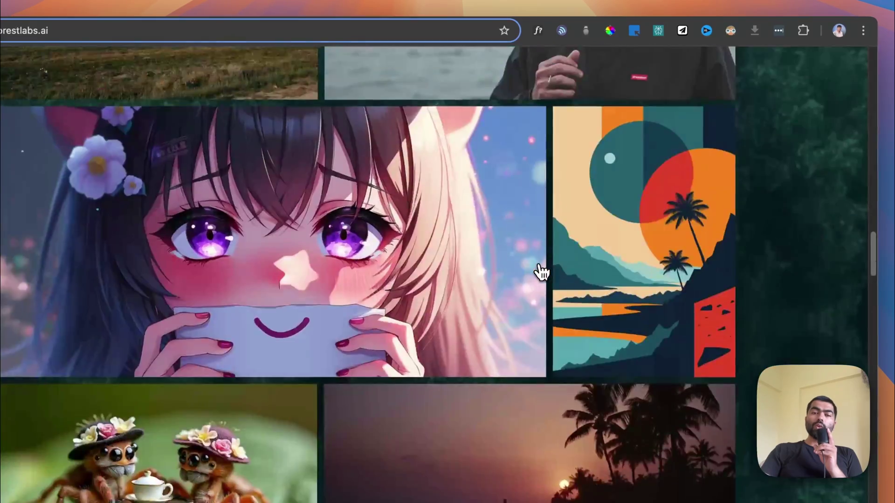
pyautogui.scroll(15, 542, 273)
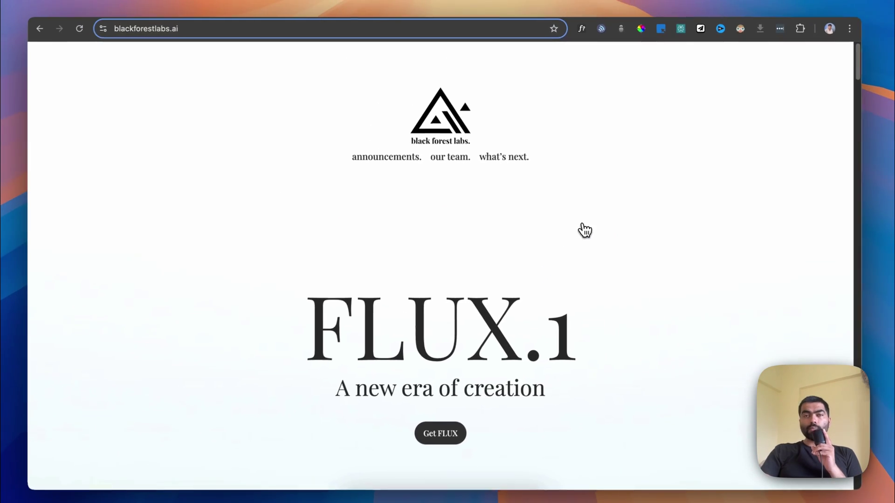
pyautogui.scroll(-2, 585, 230)
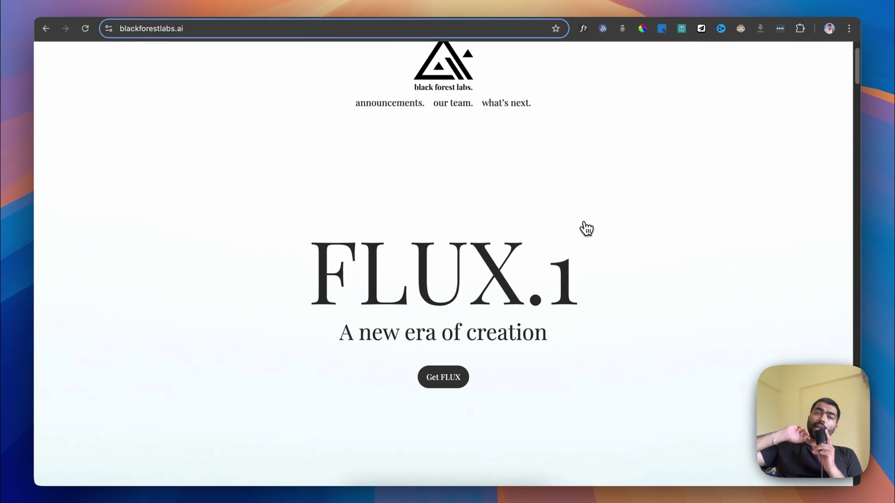
pyautogui.scroll(-20, 591, 221)
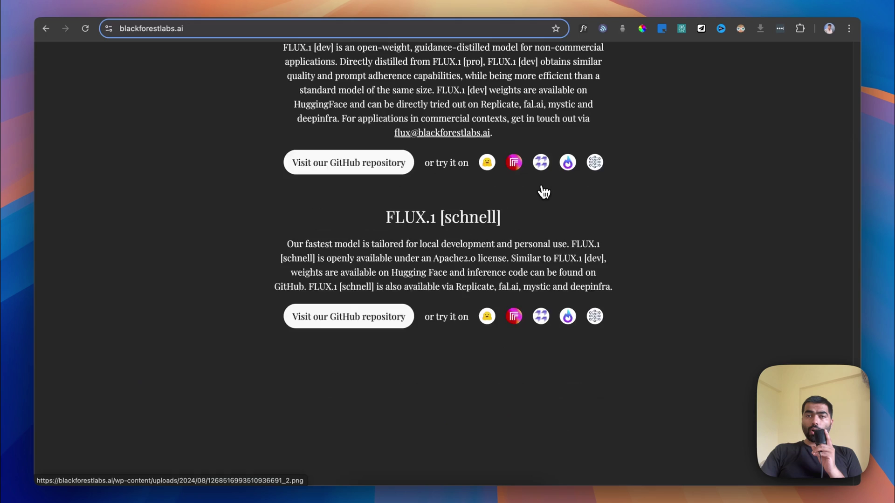
pyautogui.scroll(15, 544, 193)
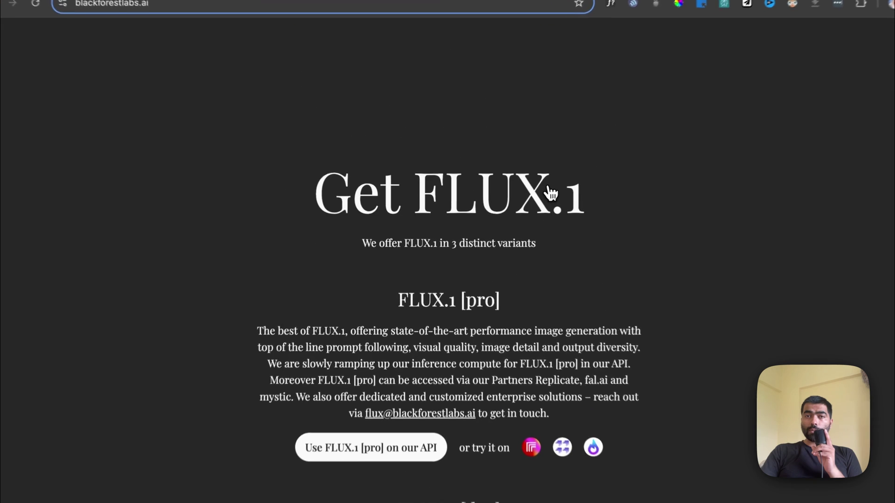
# Step: Highlight the FLUX.1 [pro], [dev] and [schnell] variant headings in turn
pyautogui.moveTo(386, 173); pyautogui.dragTo(561, 169)
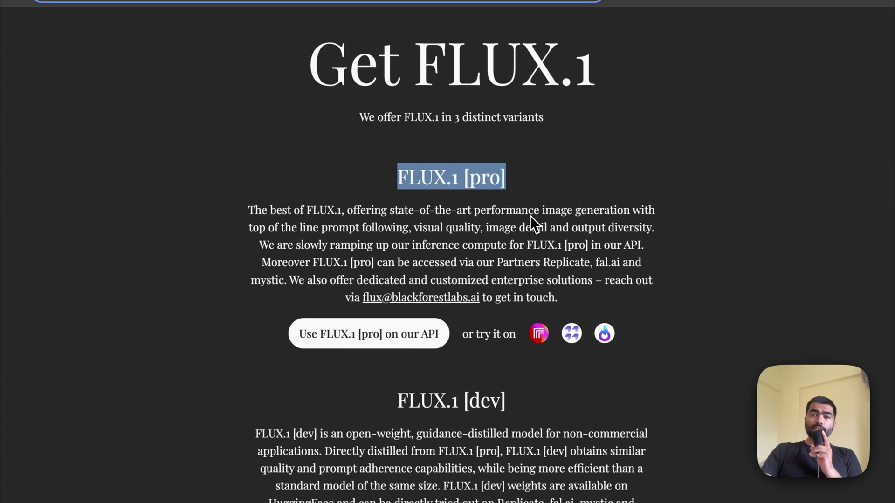
pyautogui.click(537, 230)
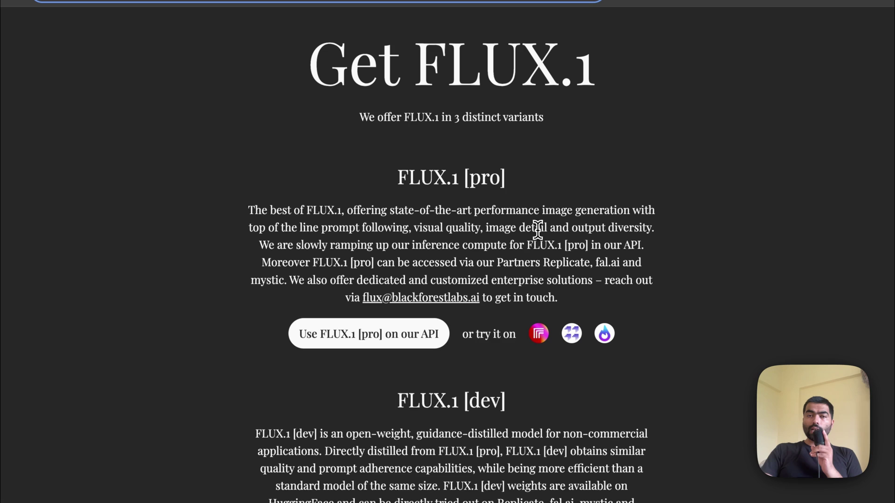
pyautogui.scroll(-5, 528, 280)
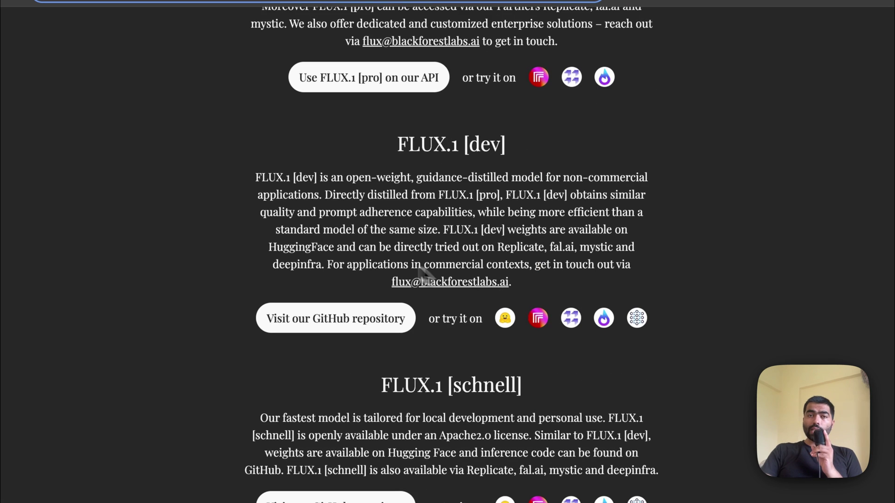
pyautogui.scroll(-1, 422, 272)
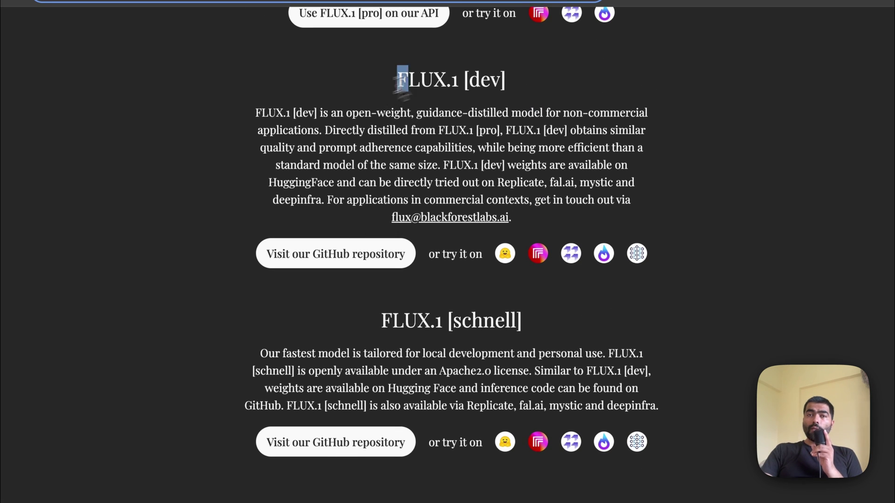
pyautogui.moveTo(402, 78); pyautogui.dragTo(519, 75)
pyautogui.click(422, 320)
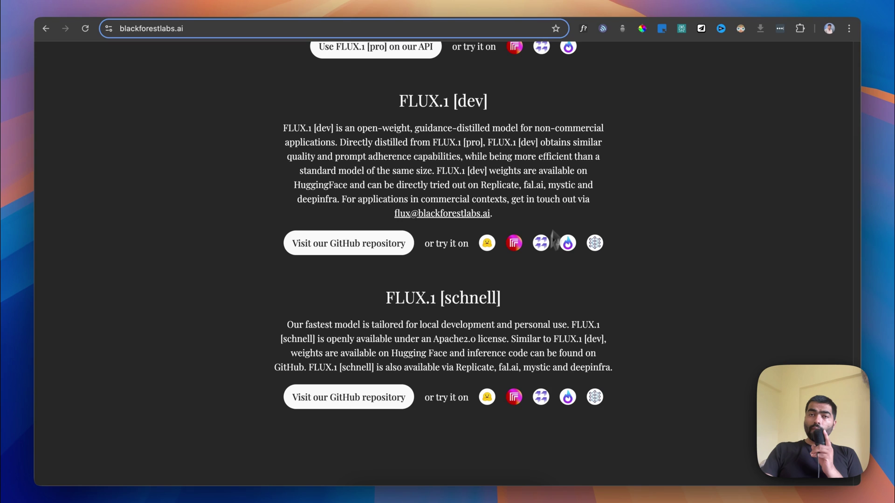
pyautogui.moveTo(397, 101); pyautogui.dragTo(552, 101)
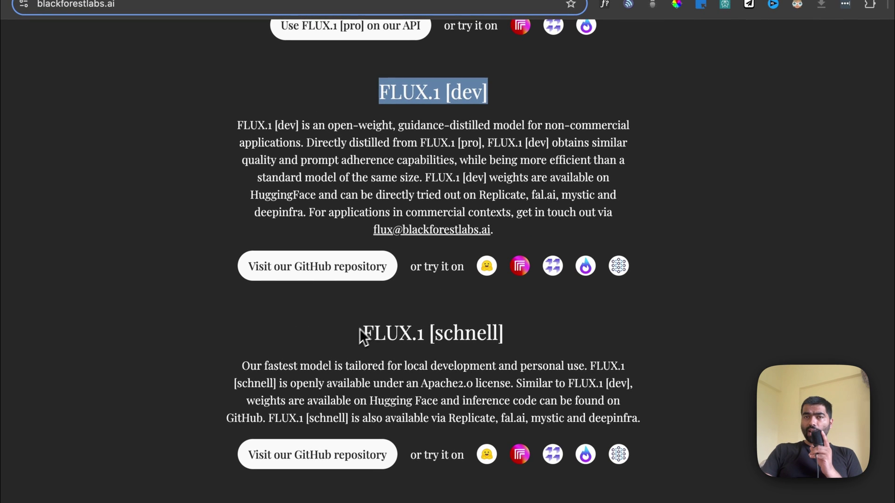
pyautogui.moveTo(362, 331); pyautogui.dragTo(553, 343)
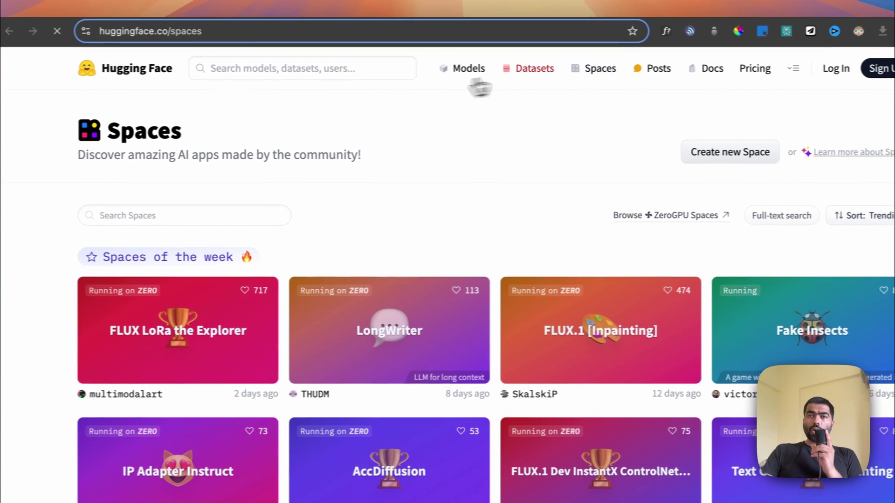
# Step: Reload the Hugging Face Spaces listing and scroll through the trending FLUX apps
pyautogui.click(538, 60)
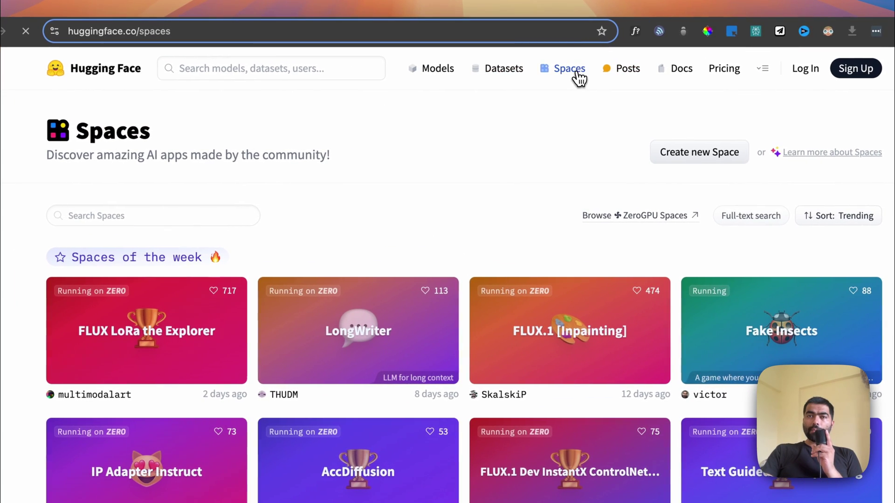
pyautogui.scroll(-2, 209, 187)
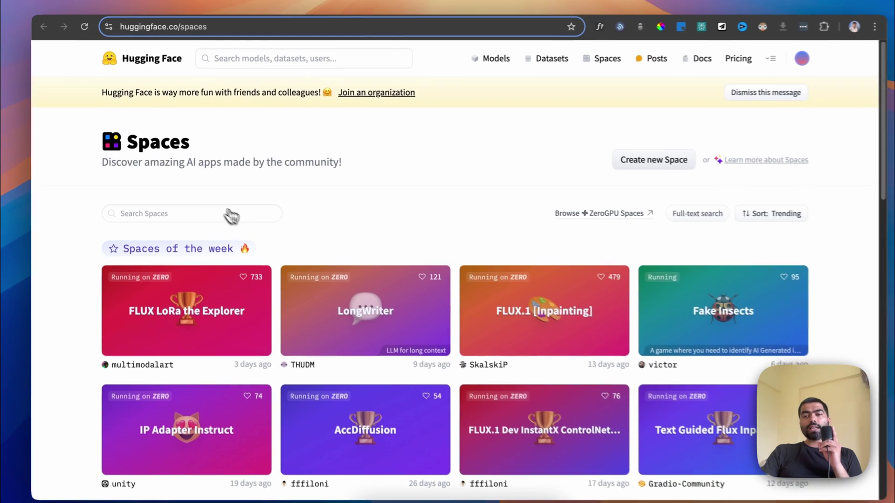
pyautogui.scroll(-5, 224, 254)
pyautogui.scroll(2, 124, 230)
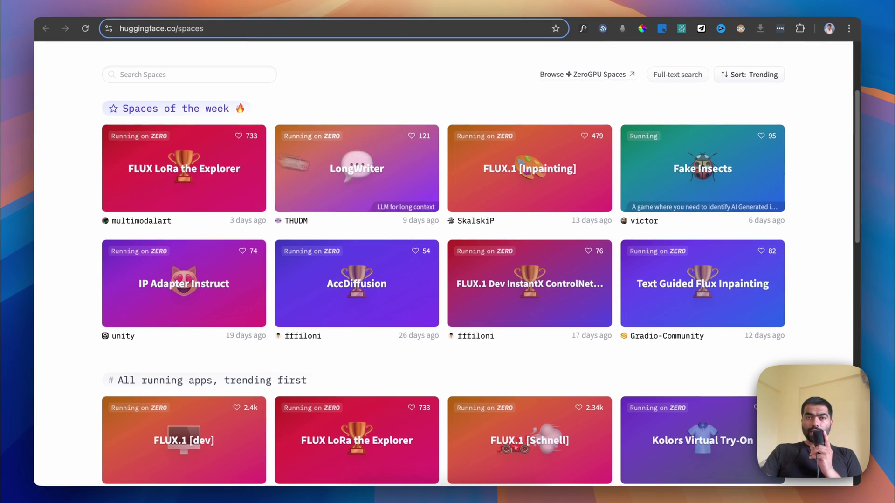
pyautogui.scroll(-5, 124, 230)
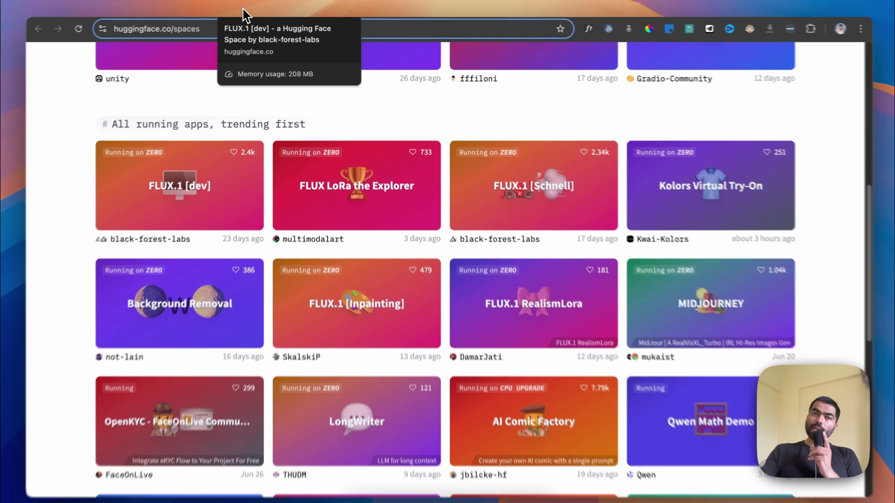
# Step: Switch to the FLUX.1 [dev] Space and highlight its conference portrait prompt
pyautogui.click(245, 9)
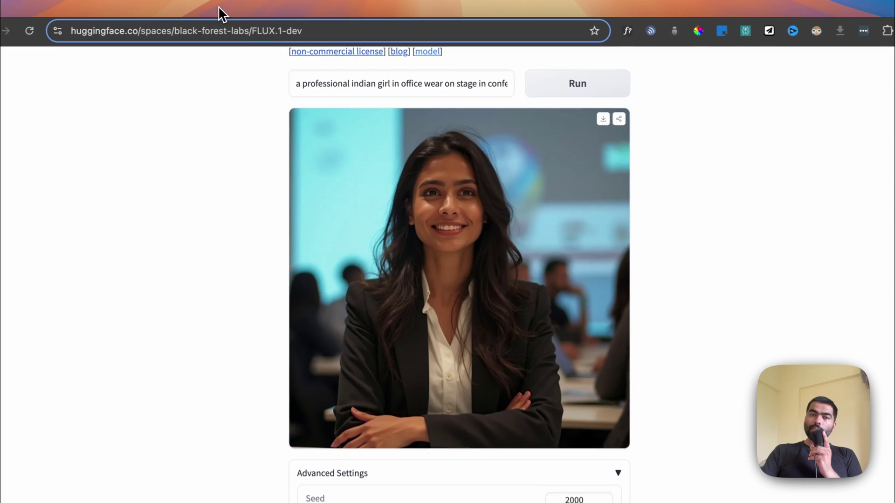
pyautogui.scroll(3, 280, 162)
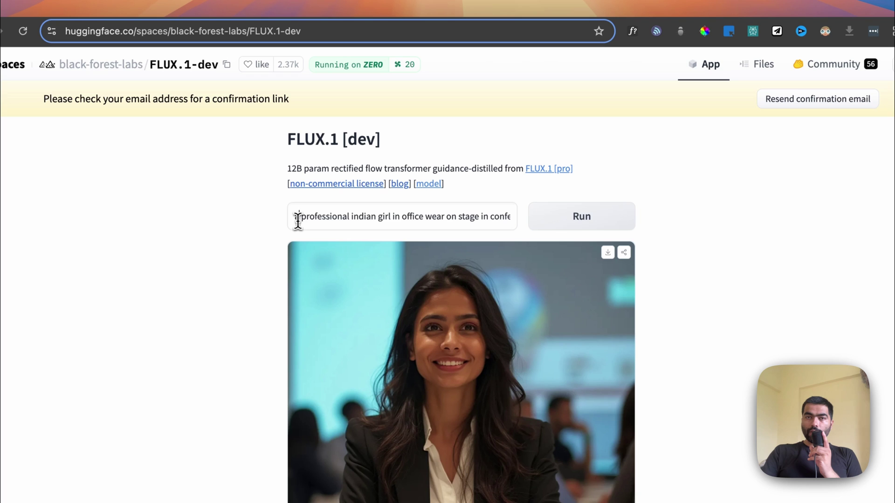
pyautogui.moveTo(297, 218); pyautogui.dragTo(513, 217)
pyautogui.click(199, 281)
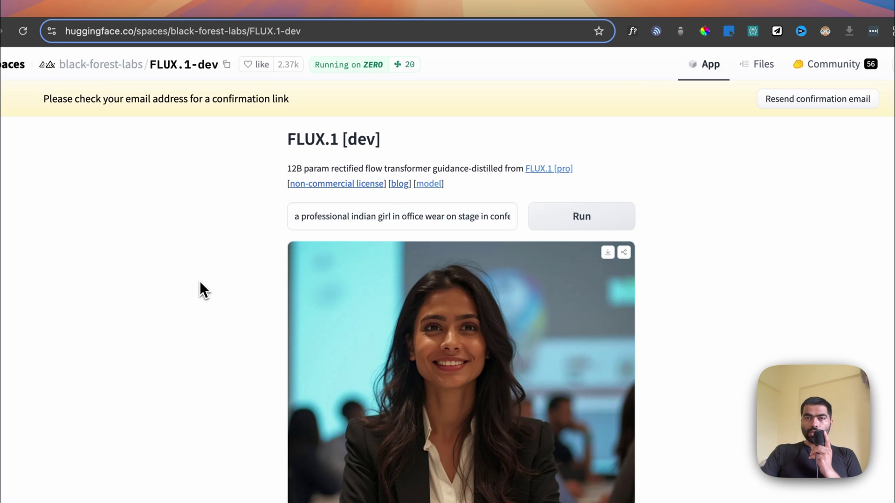
pyautogui.scroll(-5, 200, 280)
pyautogui.scroll(-3, 200, 280)
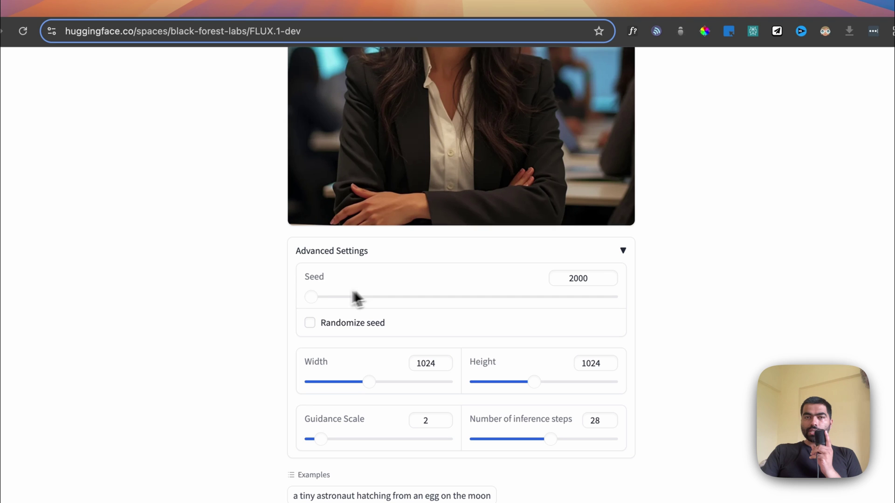
pyautogui.doubleClick(588, 279)
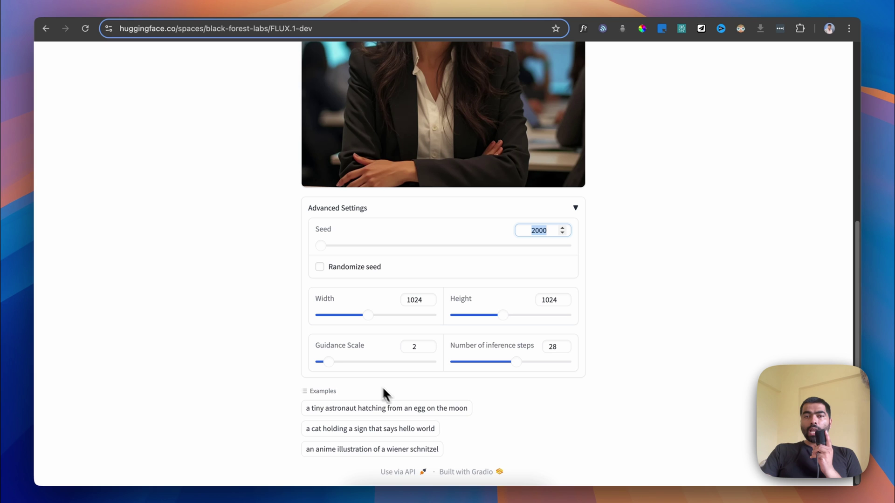
pyautogui.moveTo(316, 346); pyautogui.dragTo(365, 346)
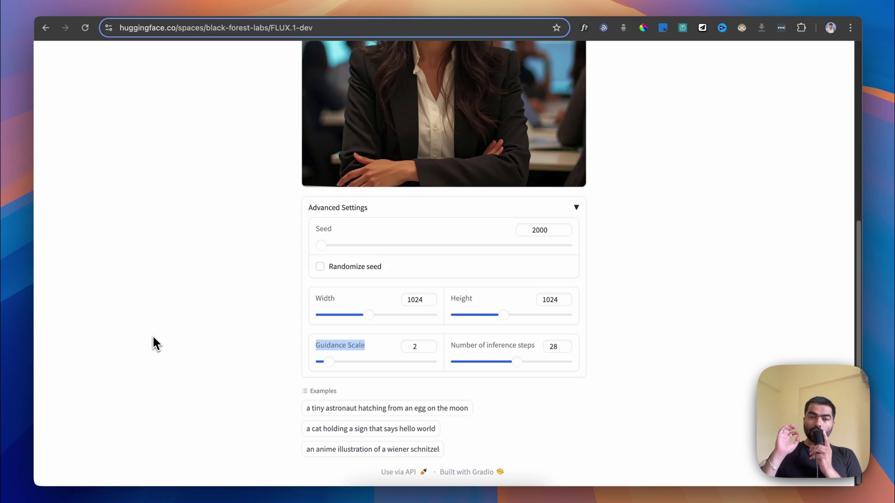
pyautogui.click(157, 338)
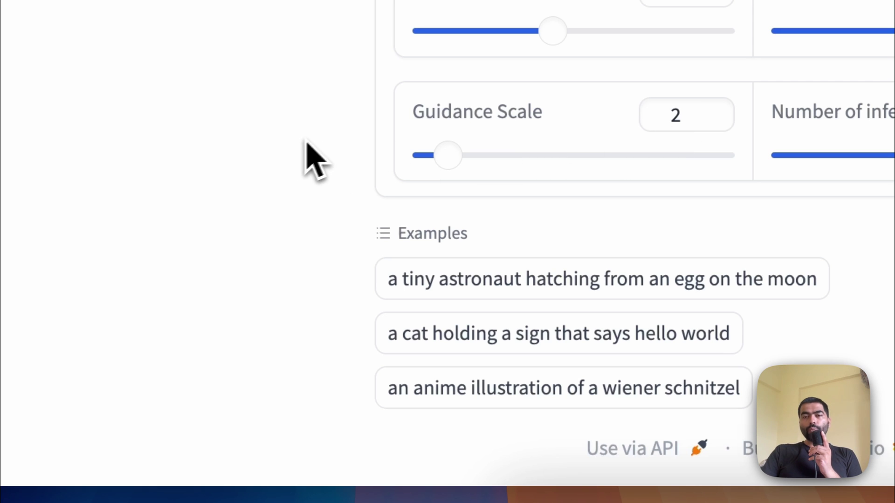
pyautogui.scroll(5, 353, 134)
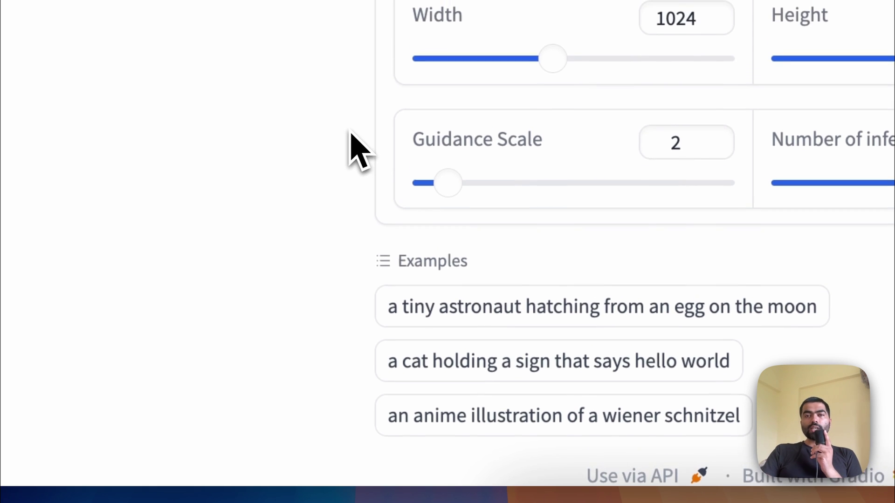
pyautogui.scroll(-3, 350, 146)
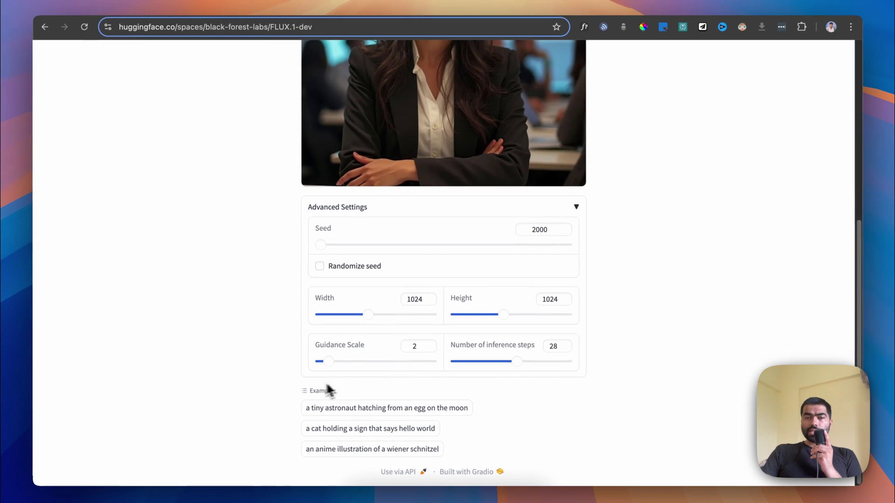
pyautogui.scroll(10, 311, 380)
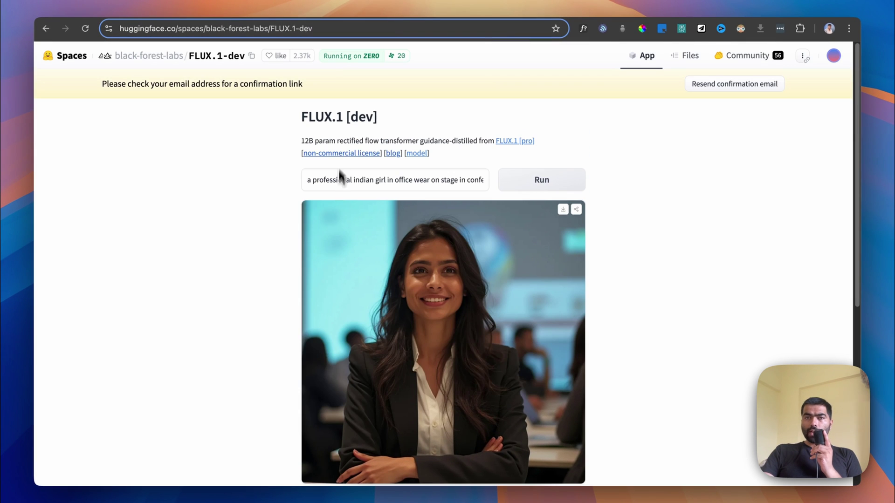
pyautogui.scroll(-3, 226, 224)
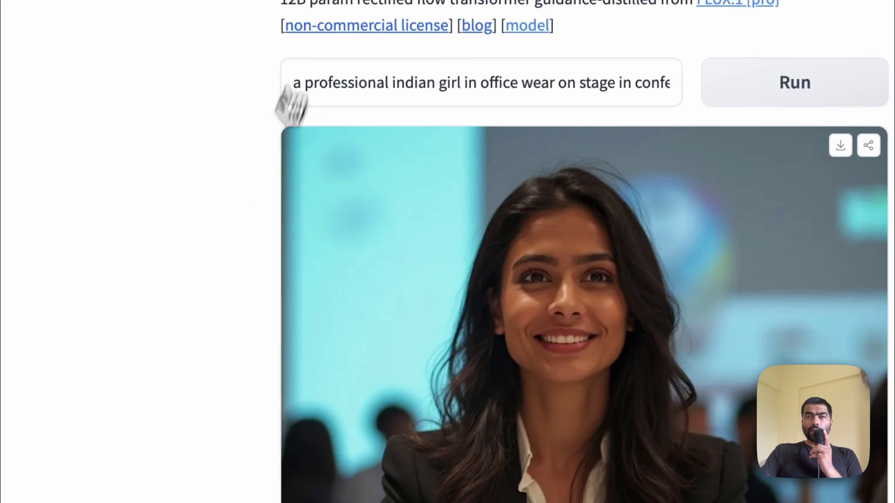
pyautogui.scroll(3, 257, 153)
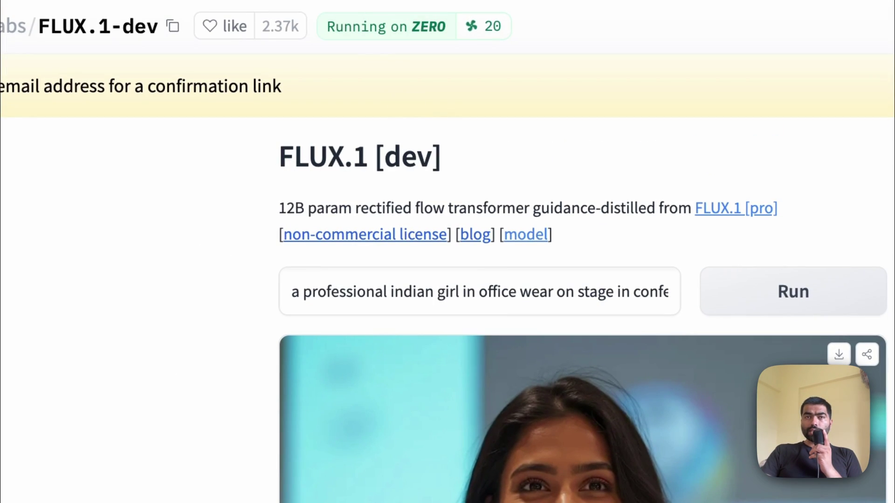
# Step: Switch to the FLUX.1 [schnell] Space and scroll through its Advanced Settings
pyautogui.click(279, 4)
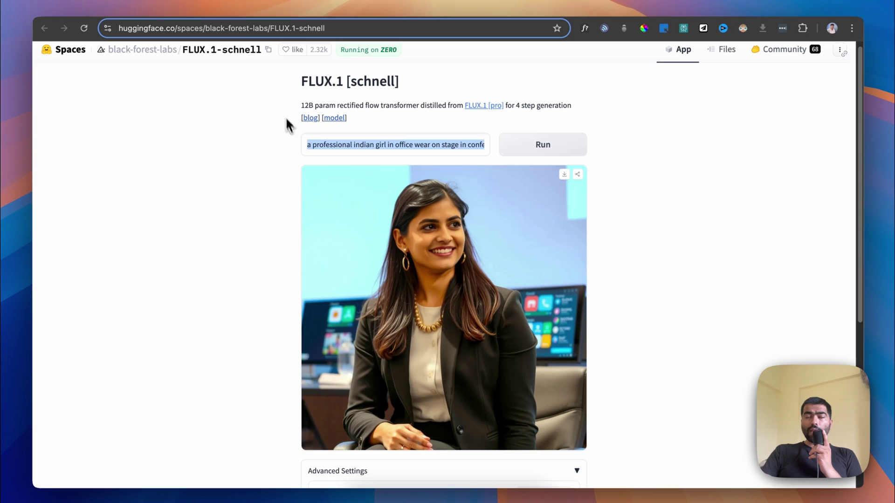
pyautogui.click(264, 183)
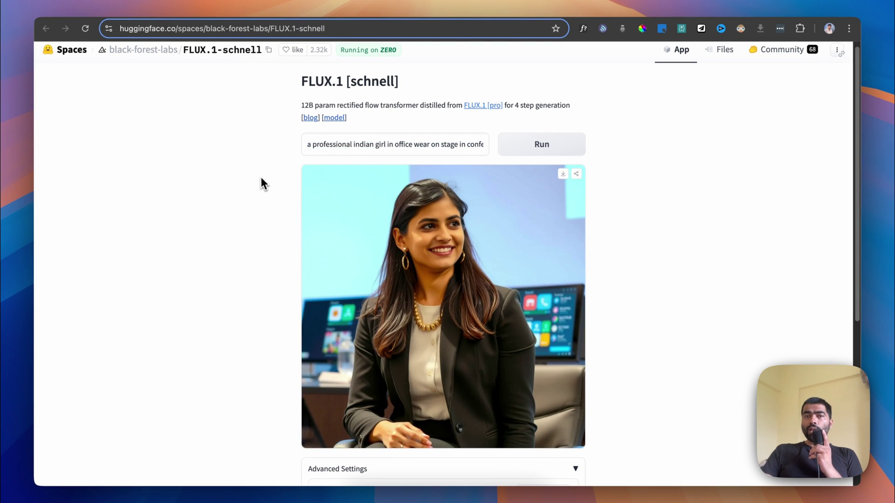
pyautogui.scroll(-5, 299, 244)
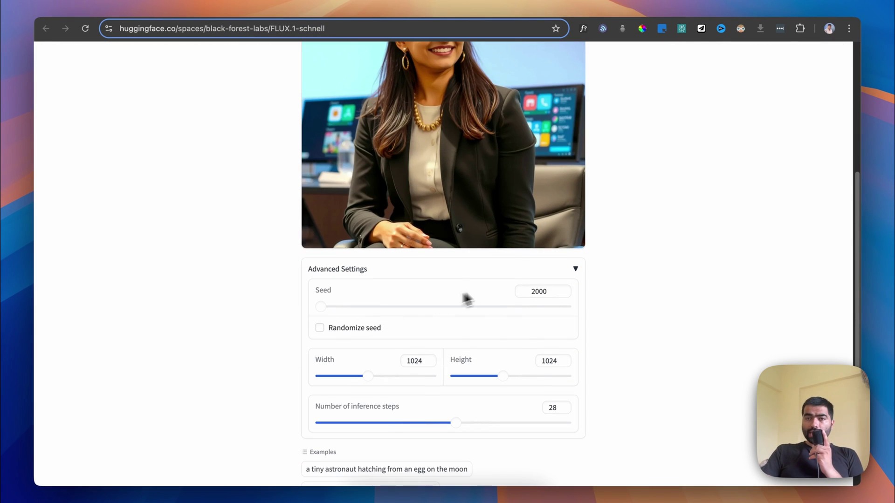
pyautogui.scroll(-2, 266, 330)
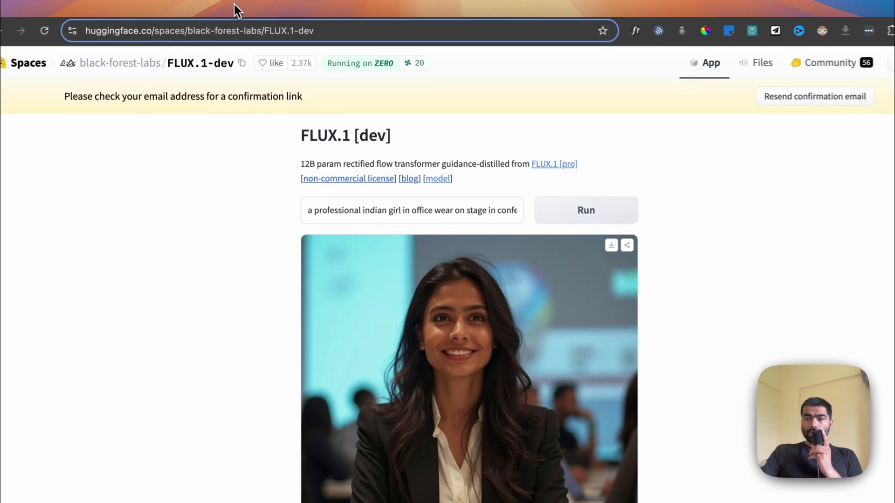
pyautogui.scroll(-5, 473, 199)
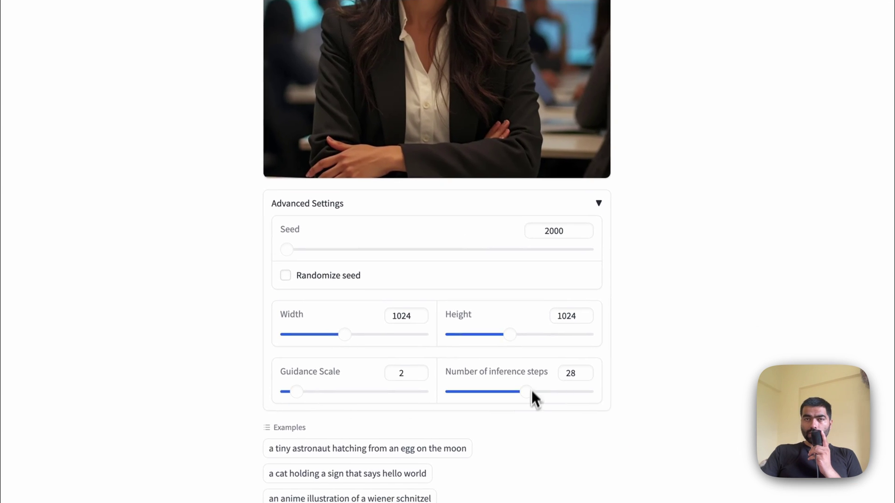
# Step: Compare against the FLUX.1 [dev] Space, then highlight the FLUX.1 [schnell] title
pyautogui.click(301, 7)
pyautogui.scroll(6, 256, 176)
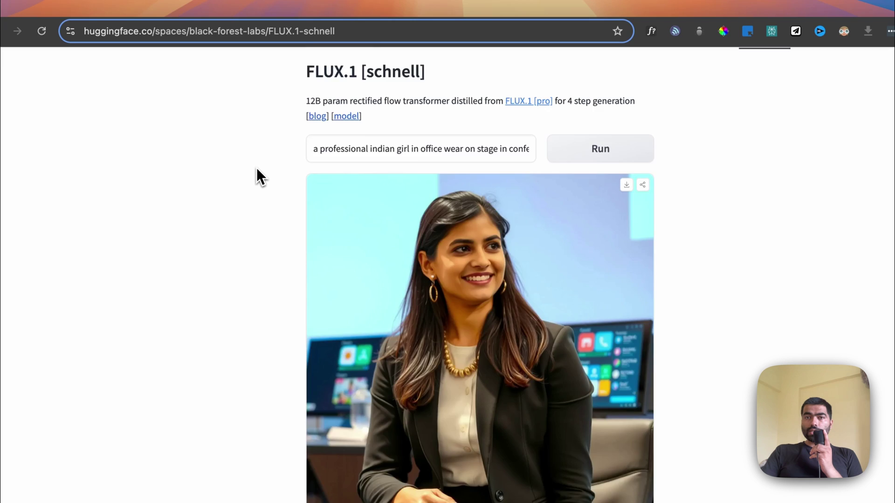
pyautogui.click(306, 8)
pyautogui.click(315, 9)
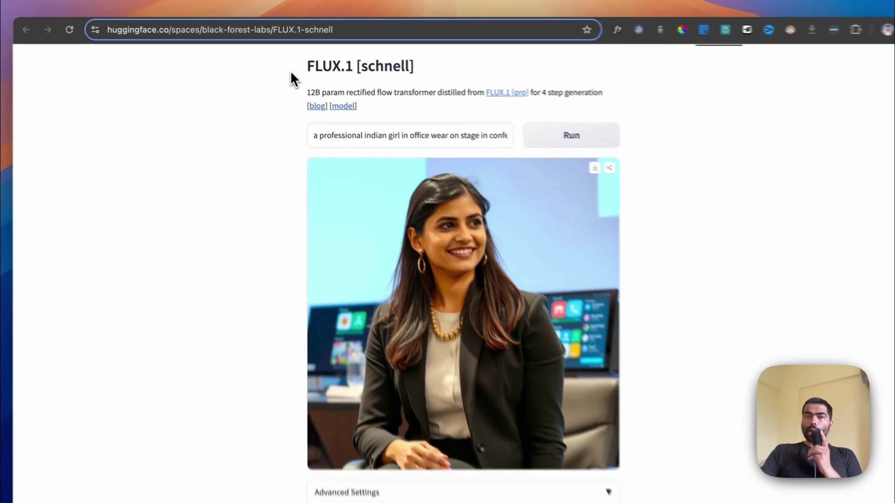
pyautogui.moveTo(286, 66); pyautogui.dragTo(397, 68)
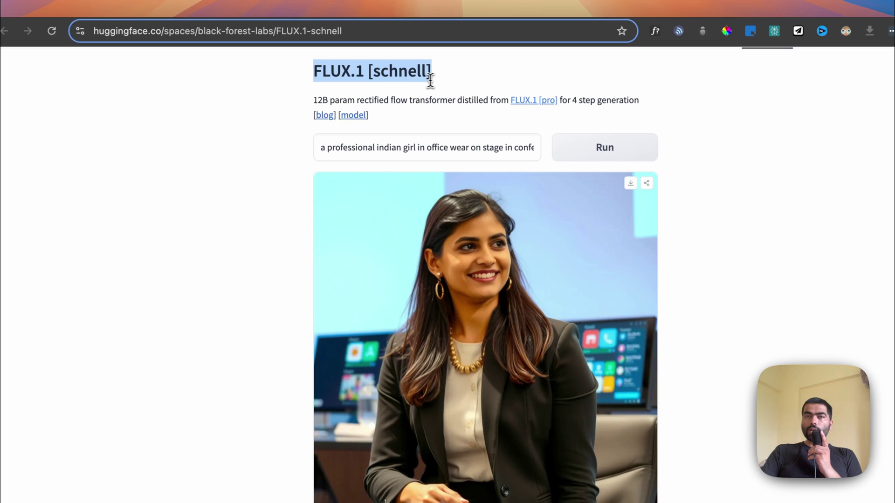
pyautogui.scroll(1, 457, 111)
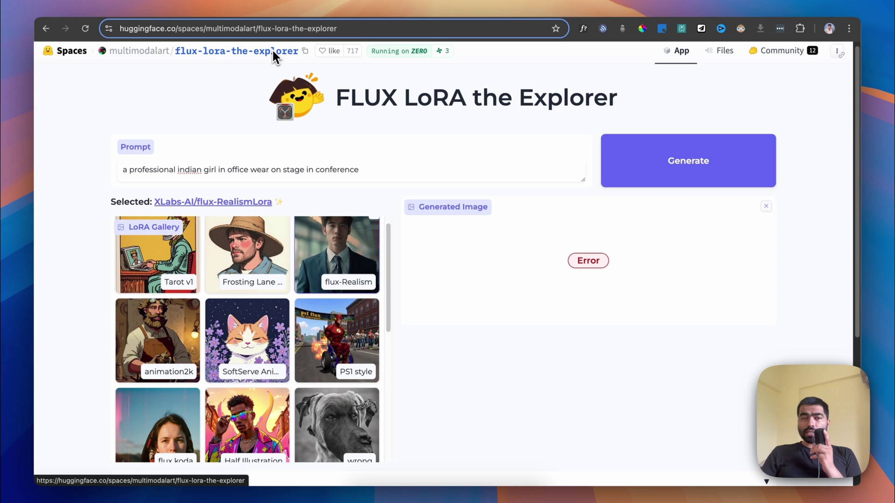
# Step: Scroll through the Explorer page reviewing the flux-RealismLora Error result and LoRA Gallery
pyautogui.scroll(-3, 258, 250)
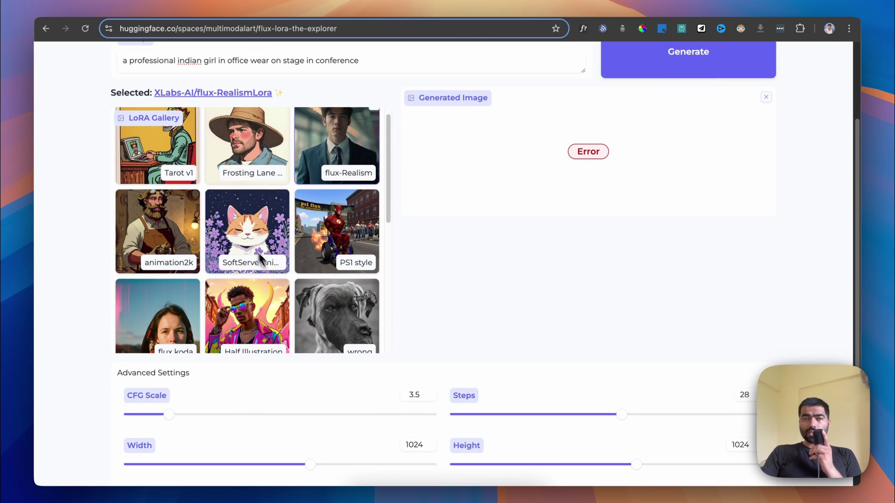
pyautogui.scroll(-2, 284, 234)
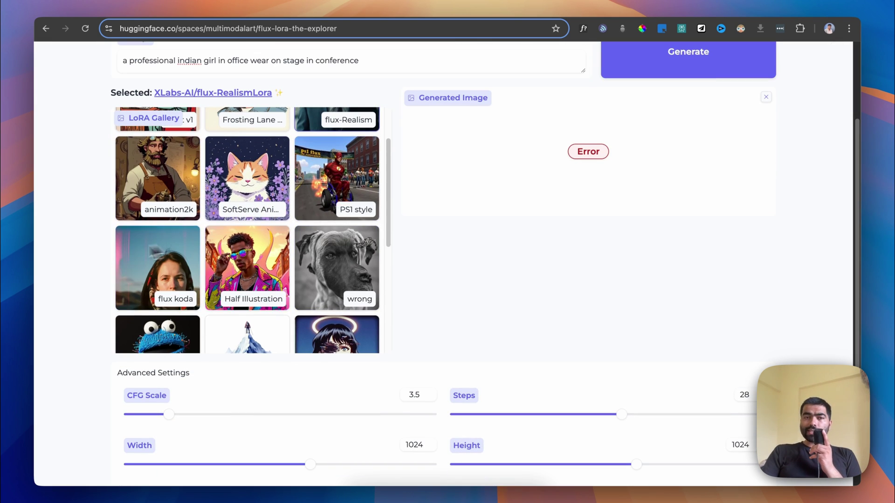
pyautogui.scroll(3, 66, 250)
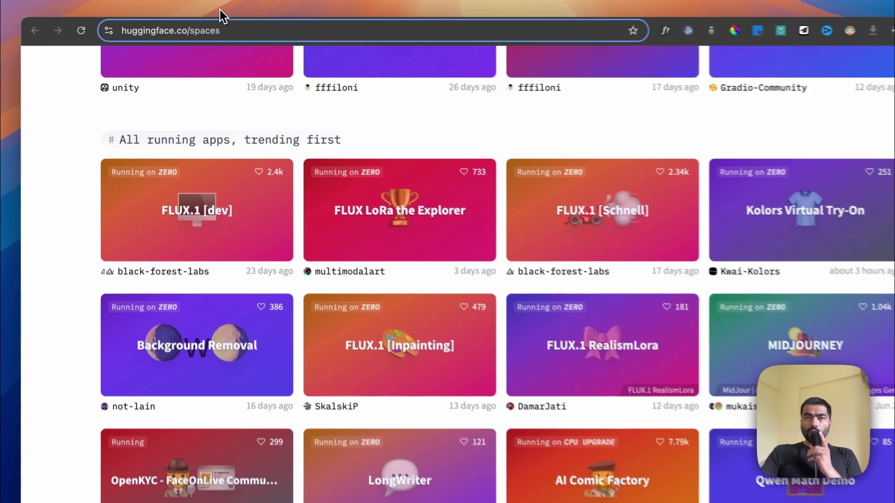
pyautogui.scroll(10, 159, 333)
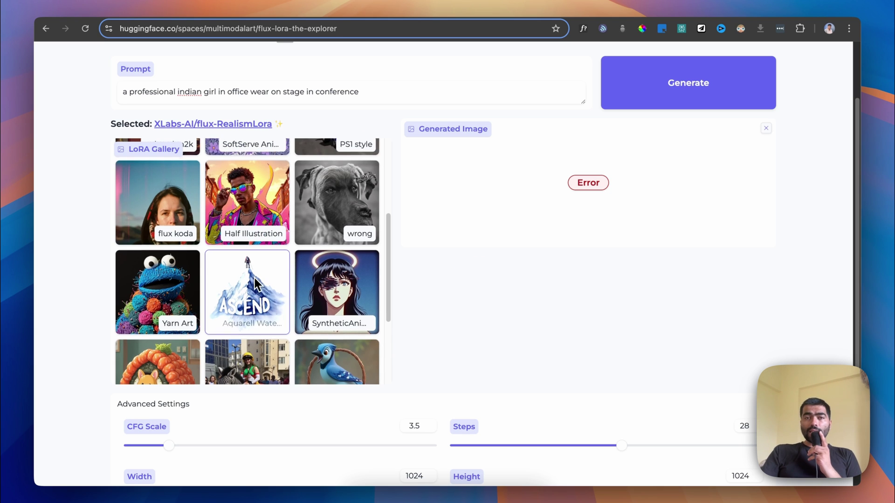
pyautogui.scroll(-2, 247, 279)
pyautogui.scroll(2, 260, 280)
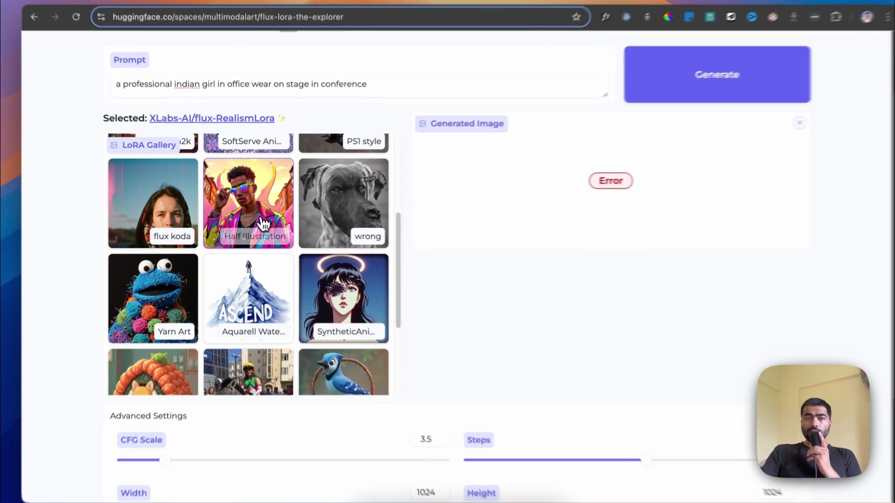
# Step: Pick the Half Illustration LoRA style and generate the conference portrait prompt with it
pyautogui.click(261, 215)
pyautogui.scroll(2, 154, 116)
pyautogui.moveTo(119, 160); pyautogui.dragTo(396, 158)
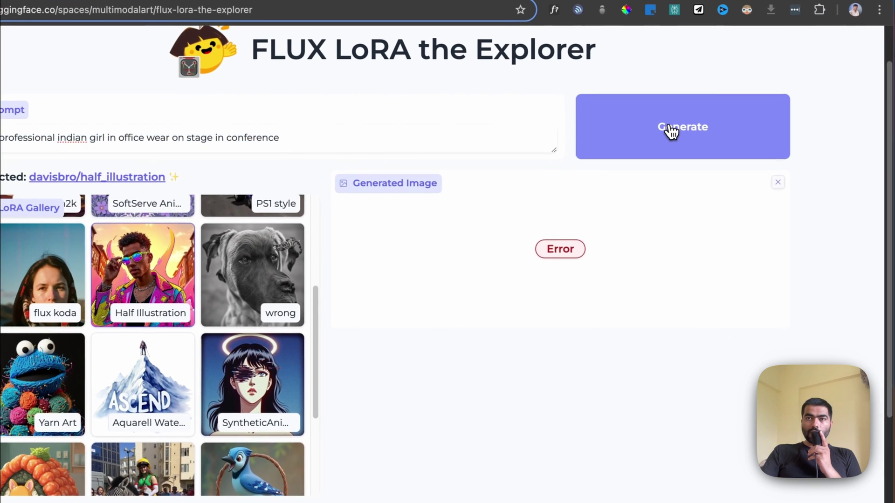
pyautogui.click(789, 154)
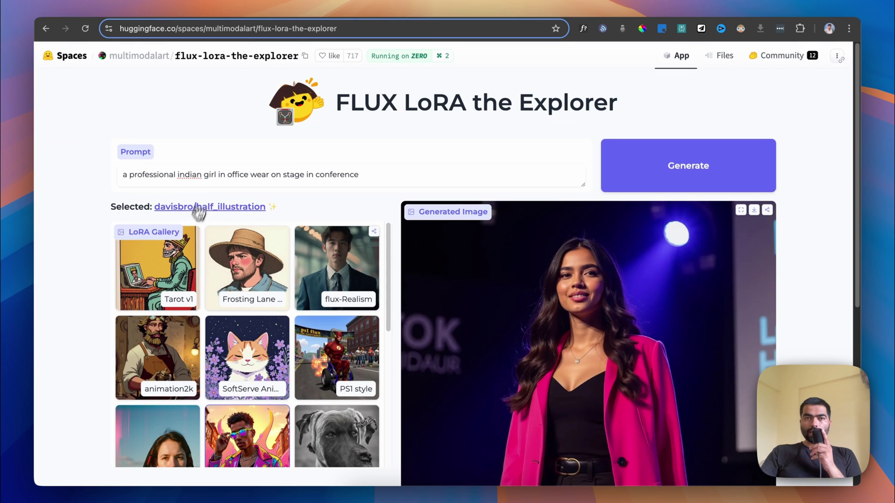
pyautogui.scroll(-6, 815, 261)
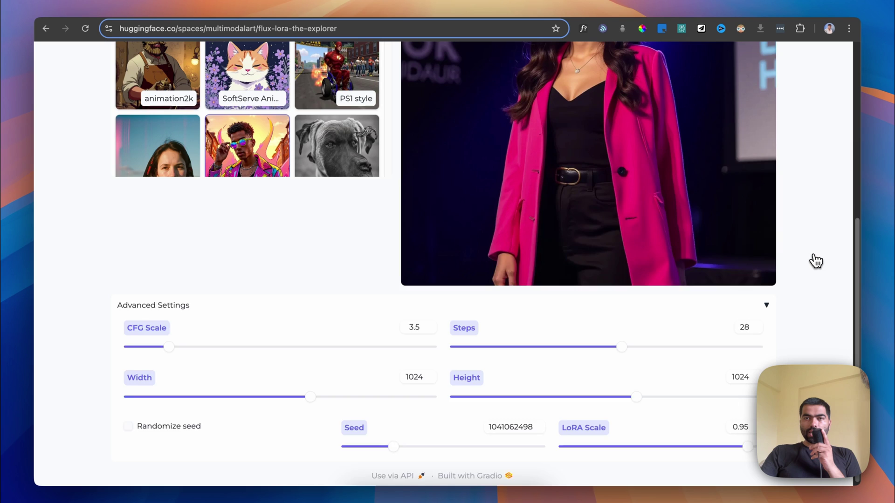
pyautogui.scroll(2, 816, 261)
pyautogui.scroll(-2, 816, 260)
pyautogui.scroll(6, 813, 260)
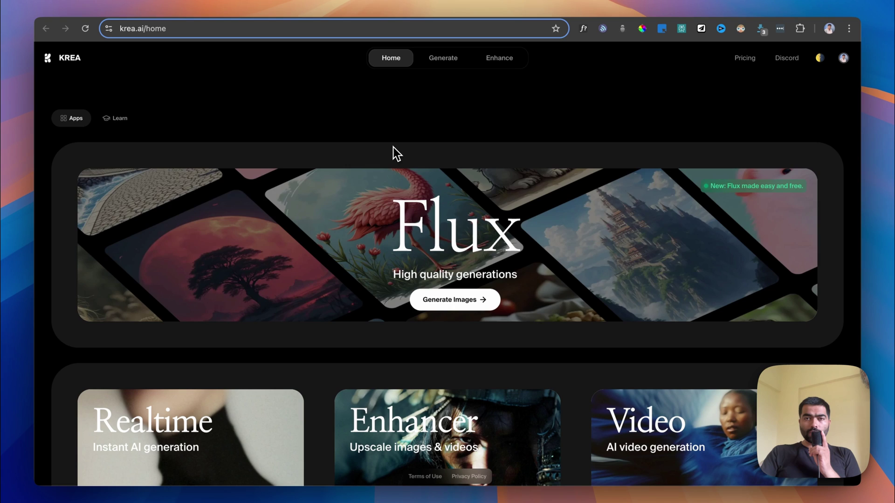
# Step: Switch to the Krea Flux page and enlarge one portrait, comparing it with the FLUX.1-dev result
pyautogui.scroll(-6, 393, 148)
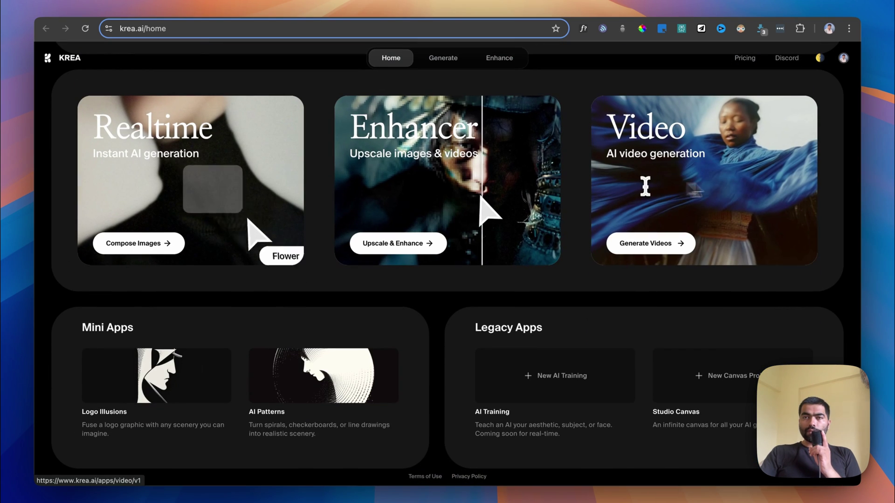
pyautogui.scroll(6, 468, 194)
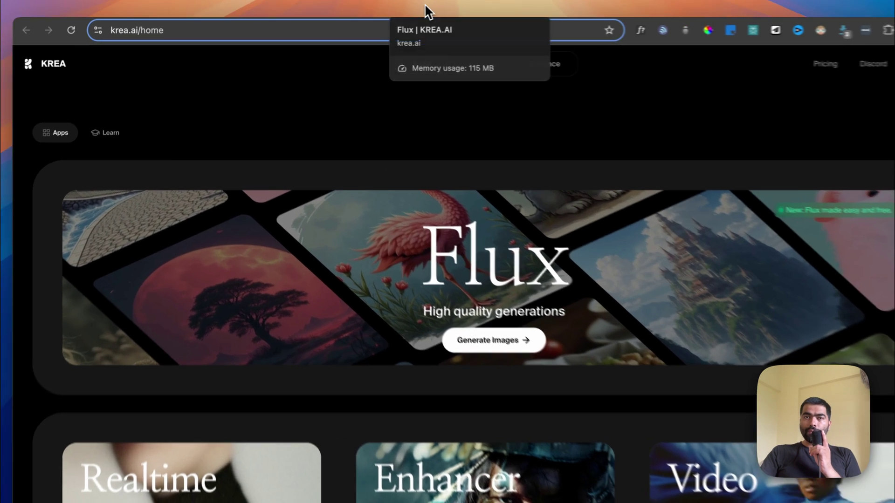
pyautogui.click(396, 12)
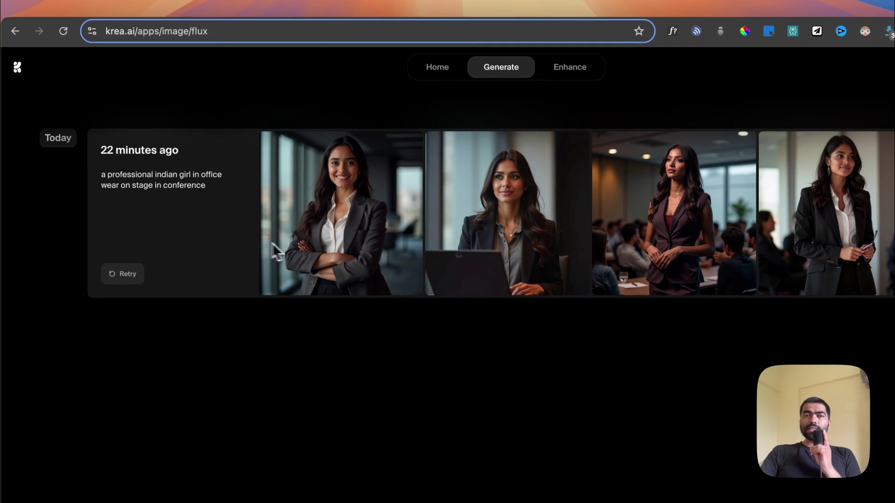
pyautogui.click(319, 235)
pyautogui.click(191, 9)
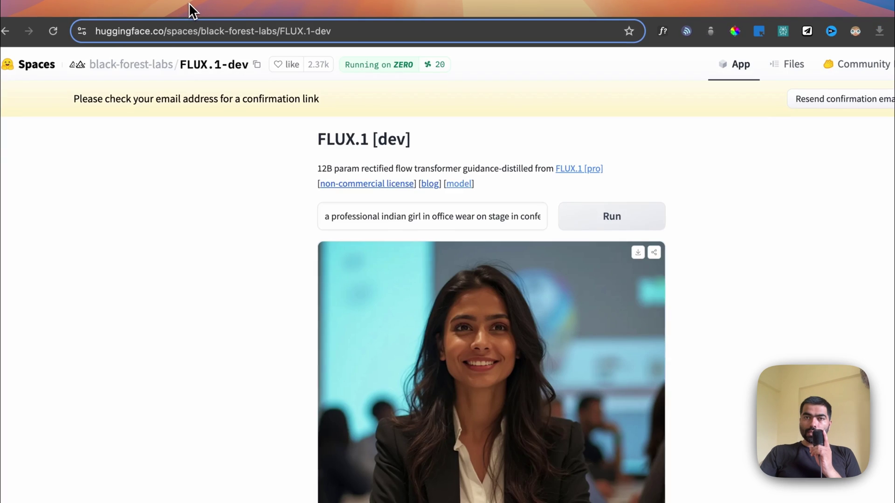
pyautogui.click(433, 8)
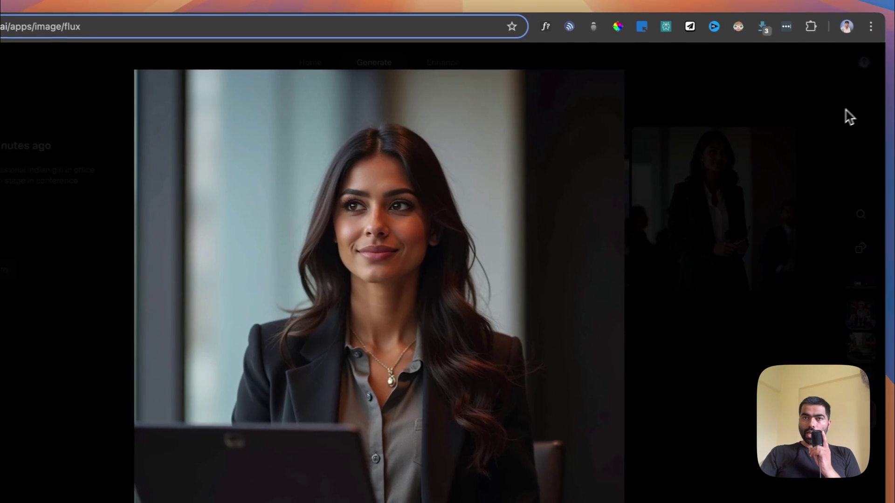
pyautogui.click(882, 123)
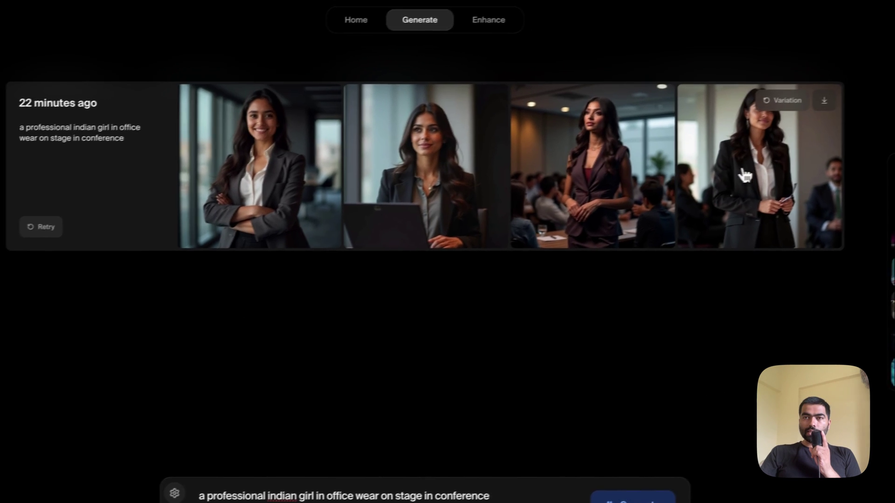
# Step: Preview the fourth portrait, then check account usage: 0.50 of 3.00 free minutes
pyautogui.click(773, 174)
pyautogui.click(27, 327)
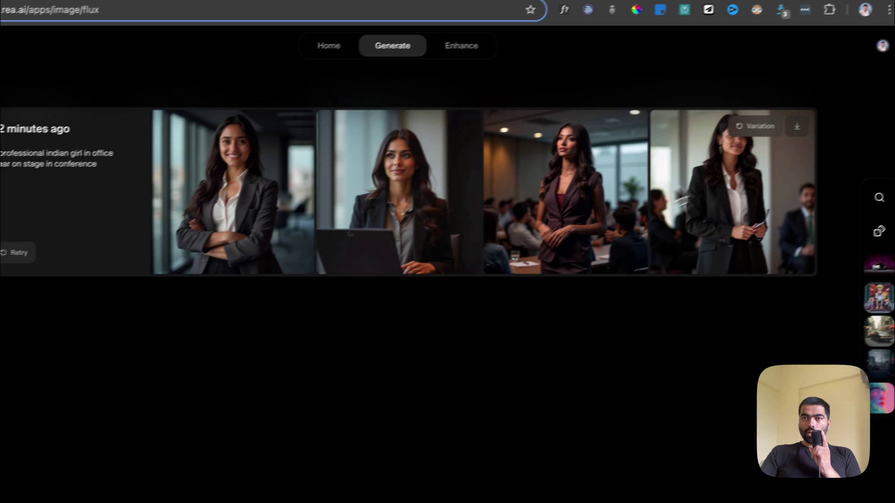
pyautogui.click(856, 60)
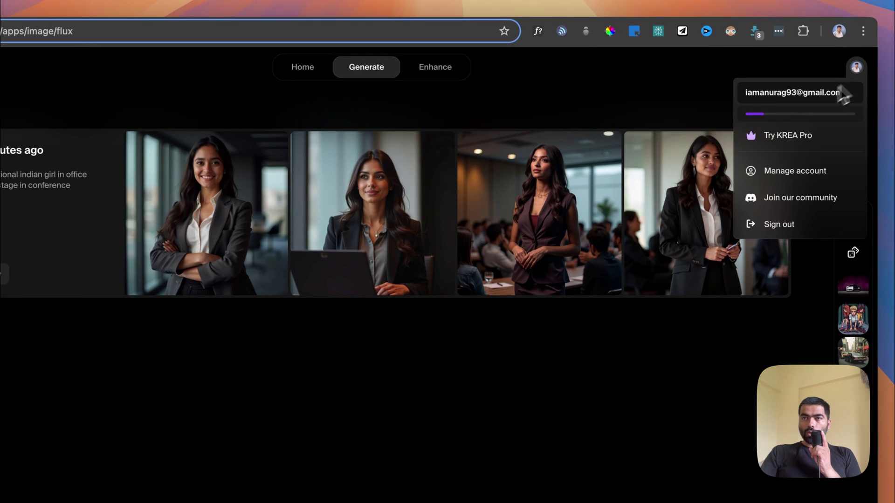
pyautogui.moveTo(785, 121)
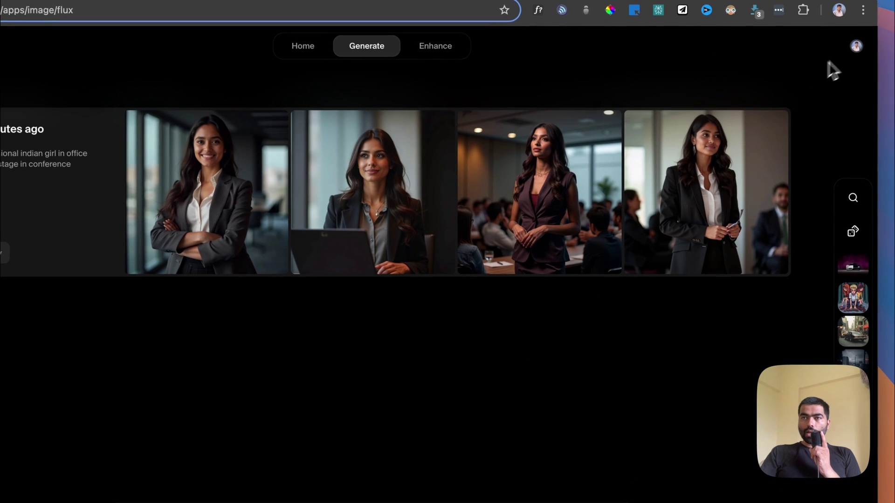
pyautogui.click(843, 57)
pyautogui.click(464, 323)
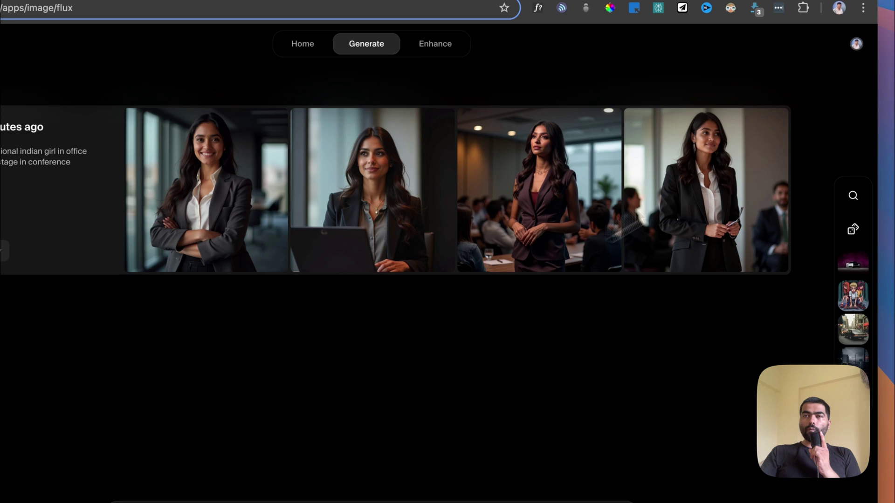
pyautogui.click(857, 46)
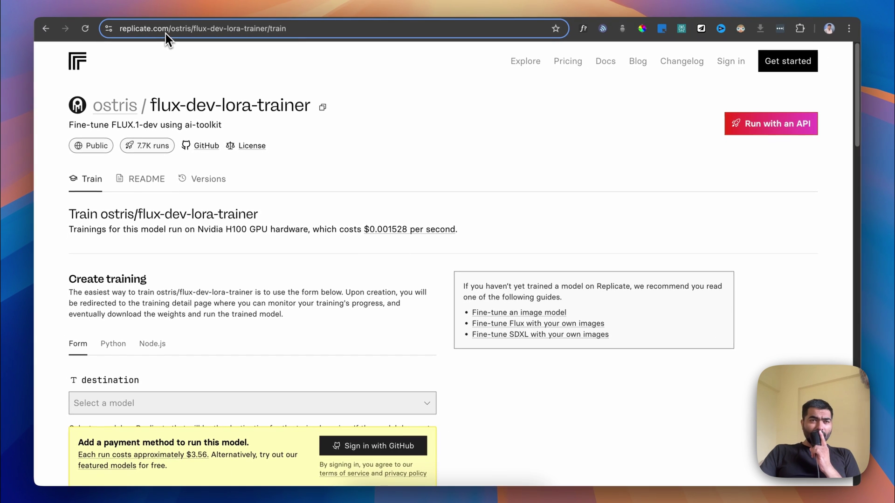
# Step: Highlight the flux-dev-lora-trainer model name on the Replicate training page
pyautogui.scroll(-2, 415, 200)
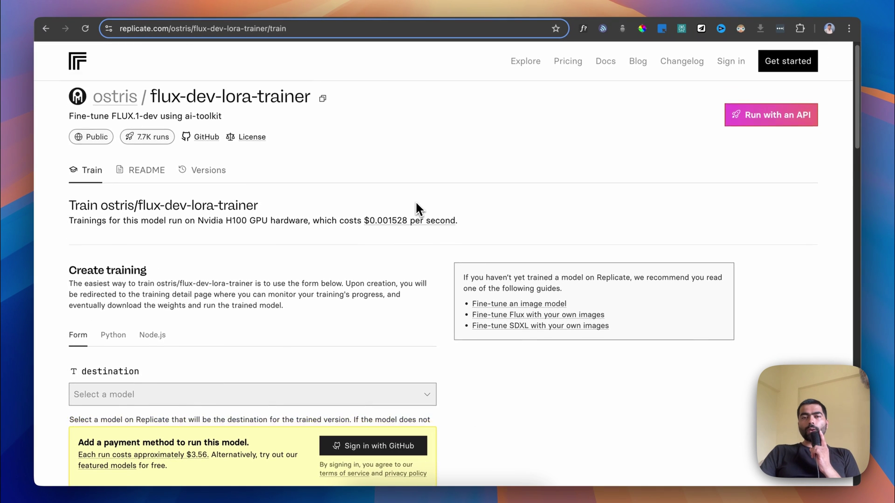
pyautogui.scroll(2, 444, 286)
pyautogui.scroll(-3, 443, 286)
pyautogui.scroll(2, 301, 244)
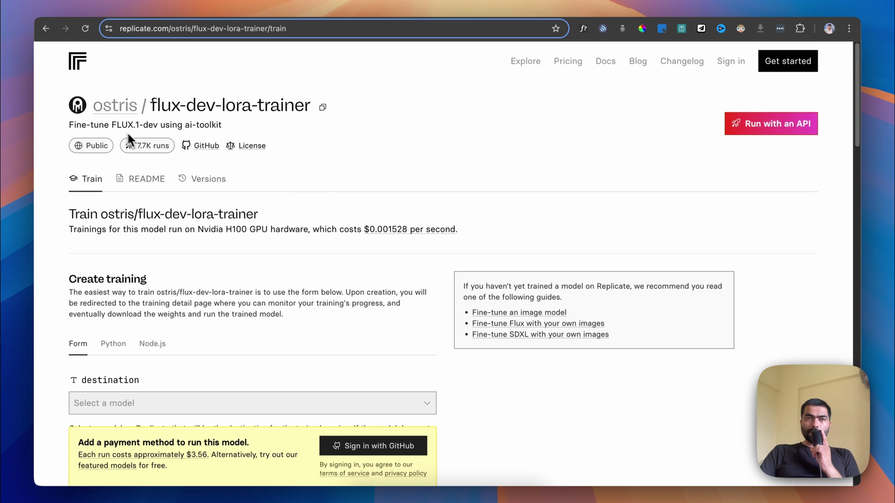
pyautogui.moveTo(154, 104); pyautogui.dragTo(311, 105)
pyautogui.click(378, 173)
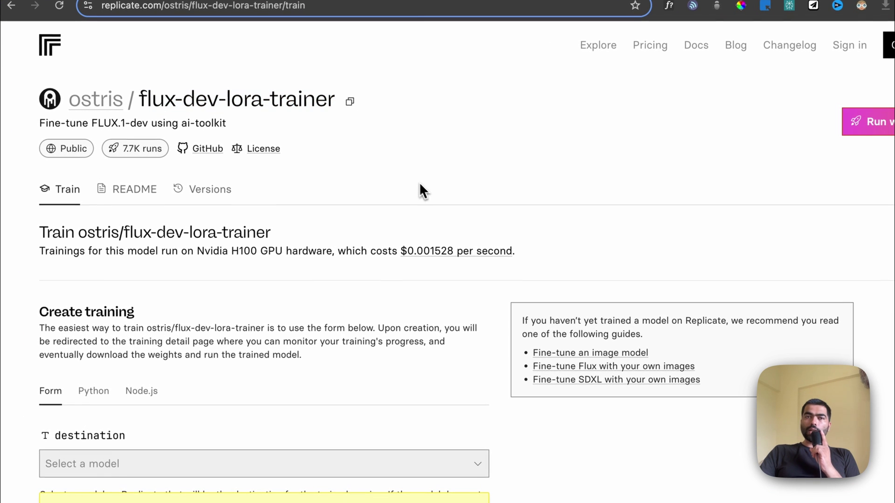
# Step: Scroll down to review the input_images and trigger_word fields of the training form
pyautogui.scroll(-8, 475, 279)
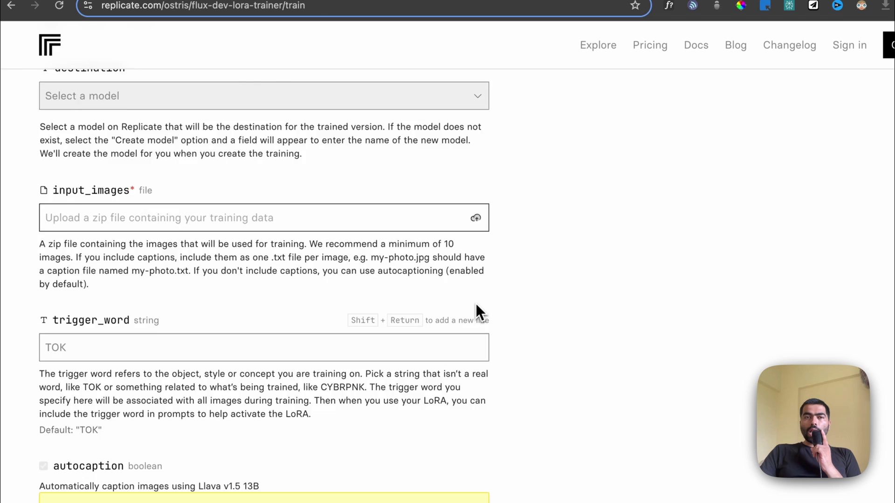
pyautogui.scroll(3, 471, 308)
pyautogui.scroll(1, 467, 302)
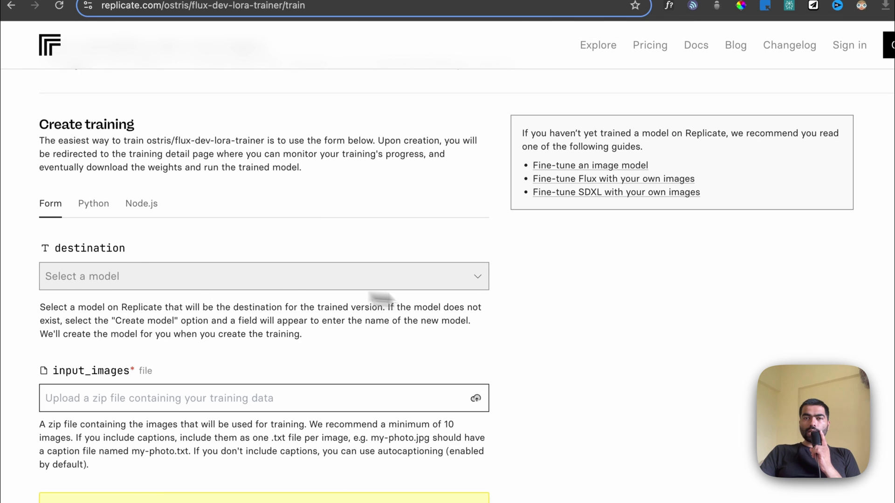
pyautogui.scroll(-5, 473, 293)
pyautogui.scroll(1, 345, 254)
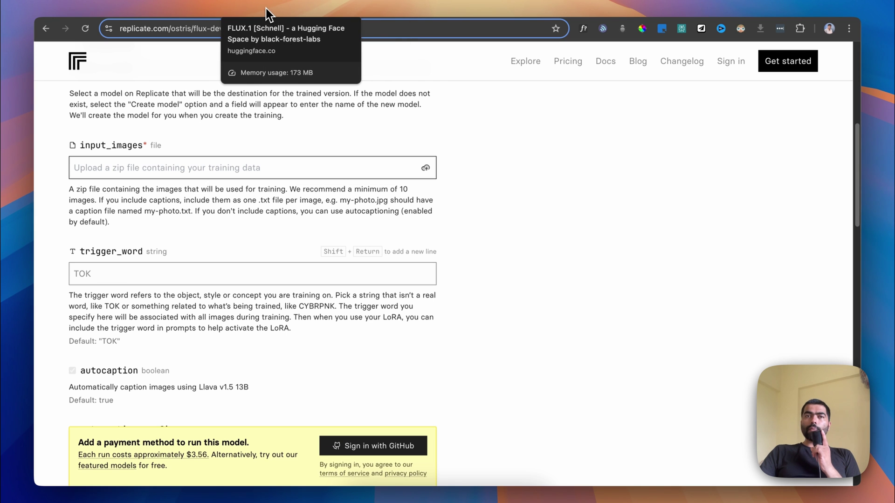
# Step: Compare the FLUX.1-schnell conference portrait, then return to the FLUX.1-dev office portrait
pyautogui.click(262, 12)
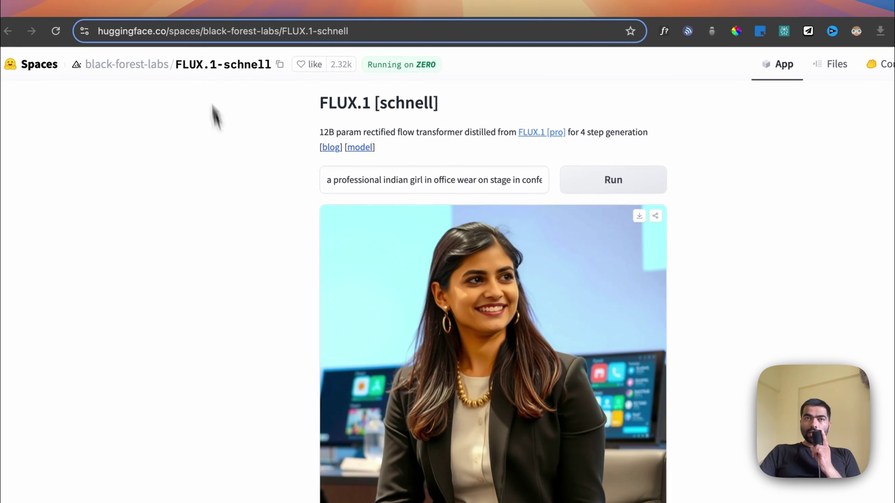
pyautogui.click(183, 12)
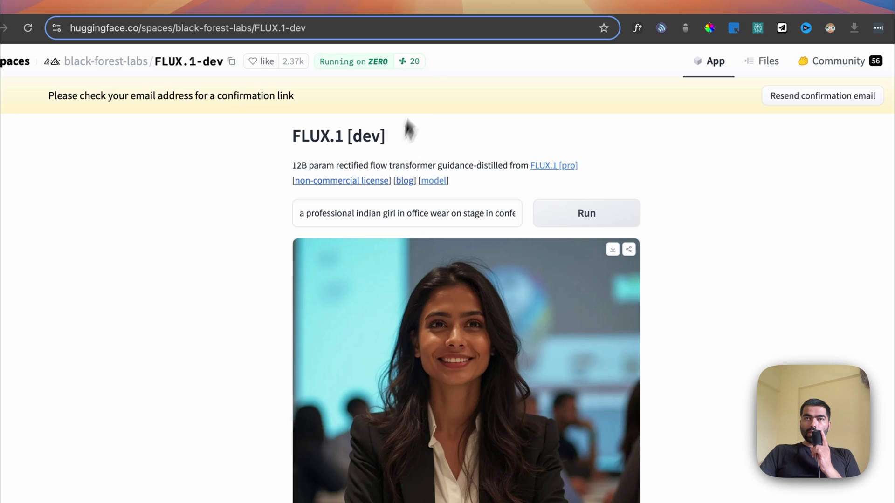